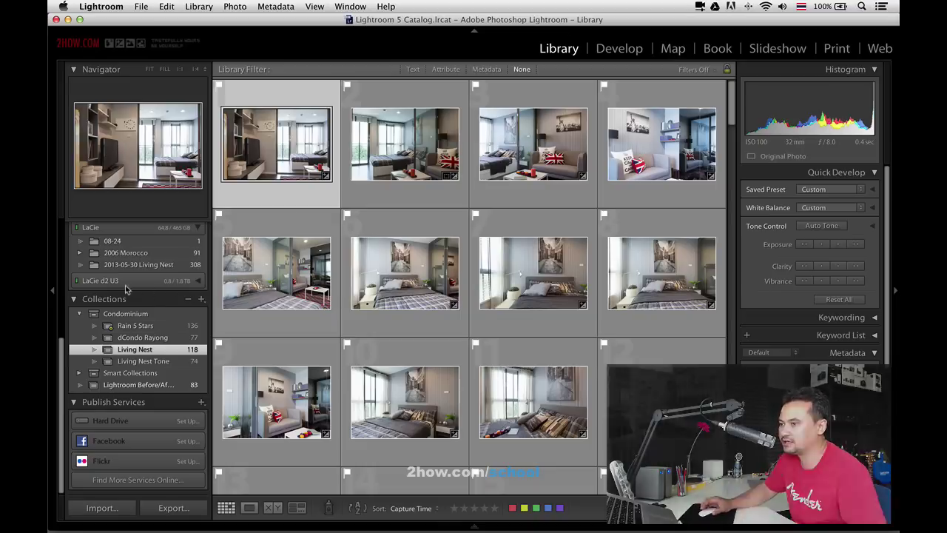
# Step: Scroll the left panel up to reveal the Catalog and Folders lists beside the Living Nest grid
pyautogui.scroll(5, 140, 292)
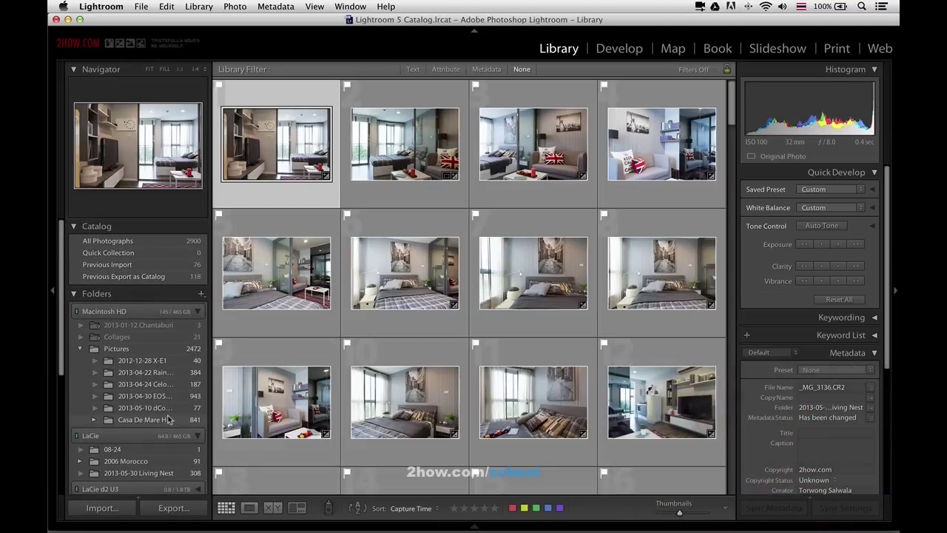
# Step: Show the 77 photos of the 2013-05-10 dCondo folder and scroll through them
pyautogui.click(168, 411)
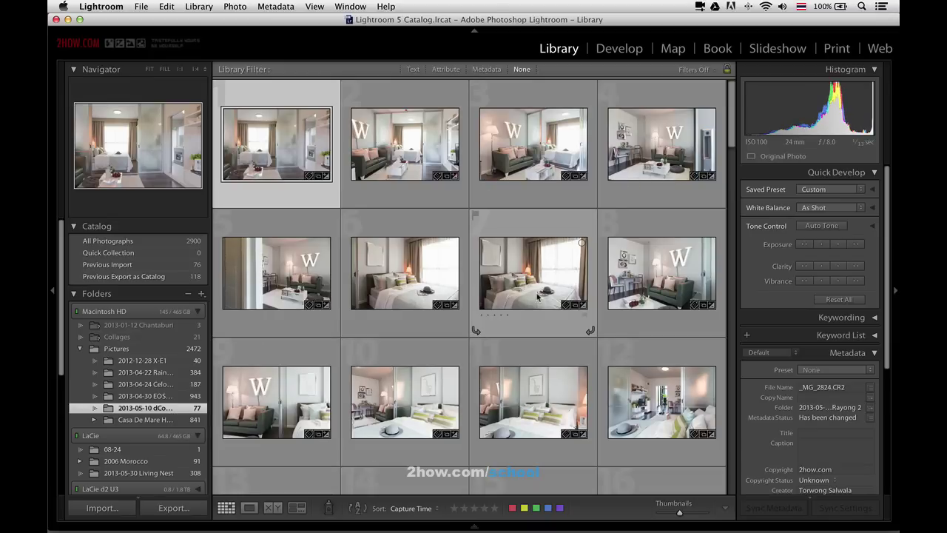
pyautogui.scroll(-5, 560, 352)
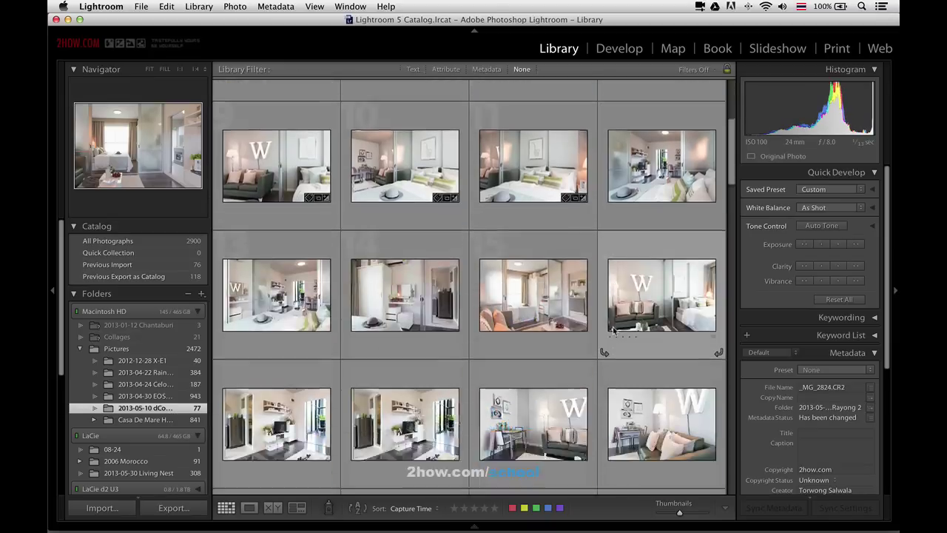
pyautogui.scroll(-5, 584, 341)
pyautogui.scroll(-5, 613, 330)
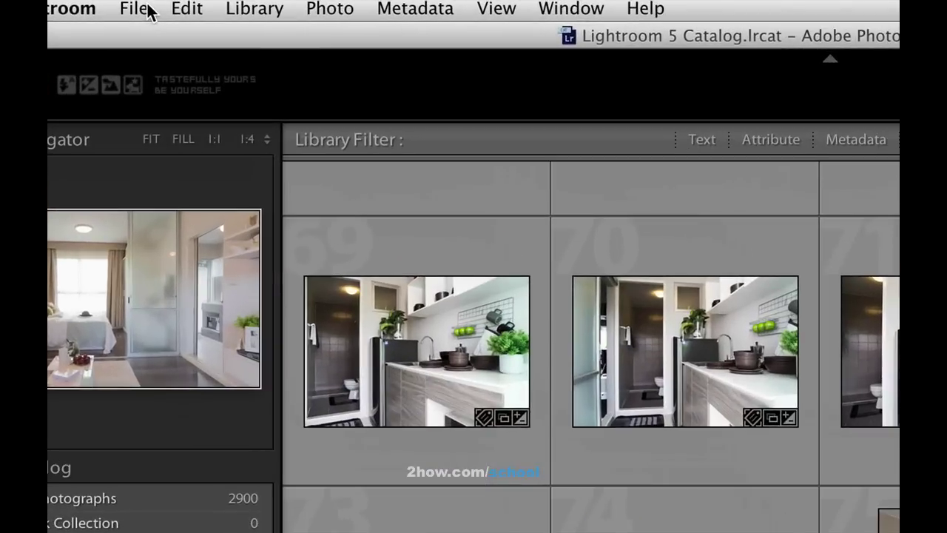
# Step: Start Export as Catalog and browse to the Project folder on the LaCie d2 U3 drive
pyautogui.click(146, 7)
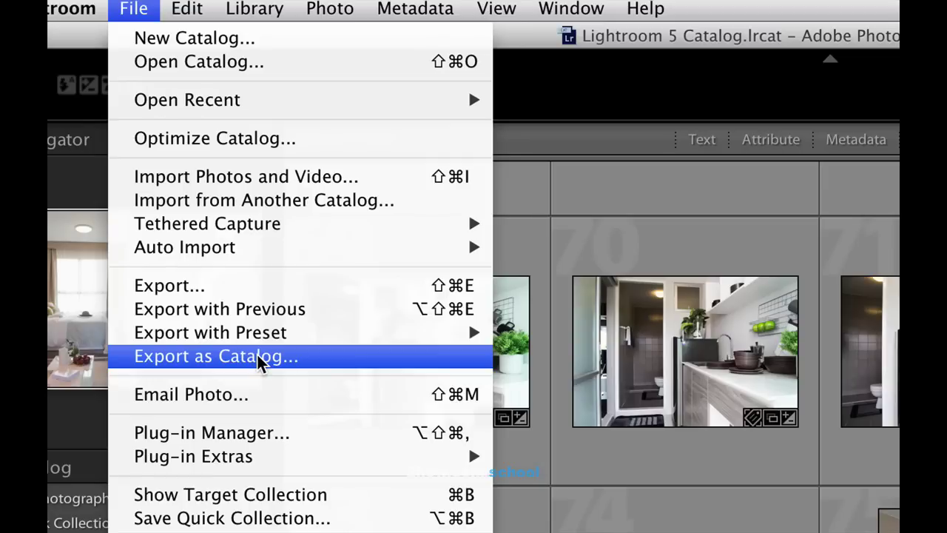
pyautogui.click(256, 354)
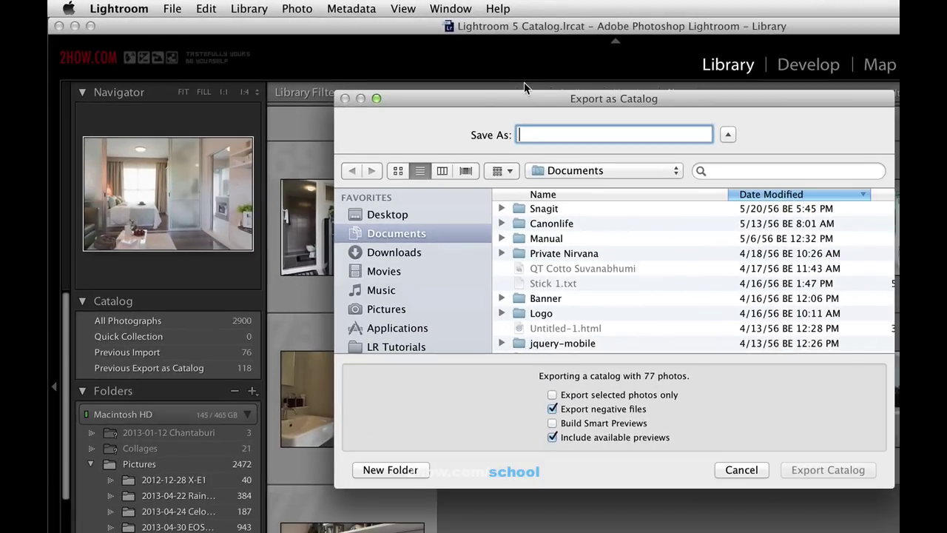
pyautogui.moveTo(530, 98)
pyautogui.mouseDown()
pyautogui.moveTo(377, 46)
pyautogui.moveTo(393, 41)
pyautogui.mouseUp()
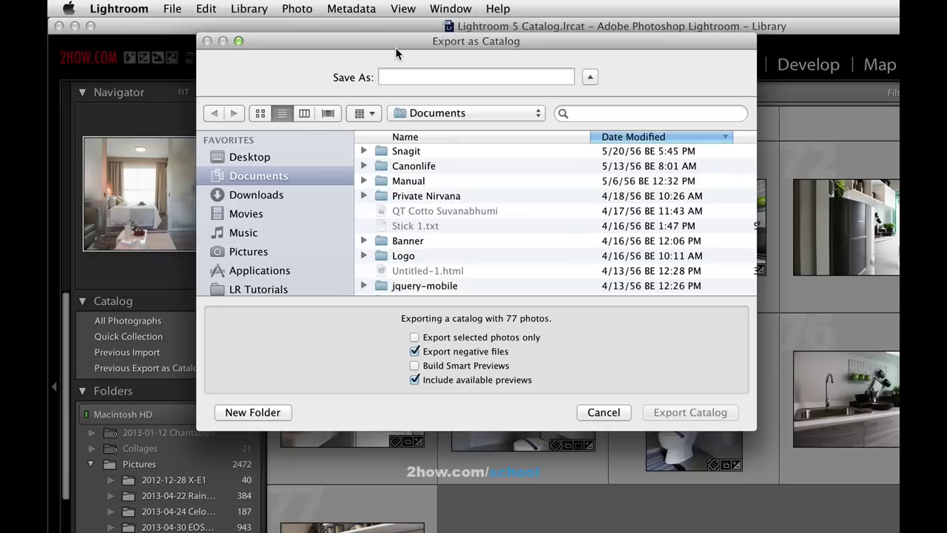
pyautogui.scroll(-10, 322, 251)
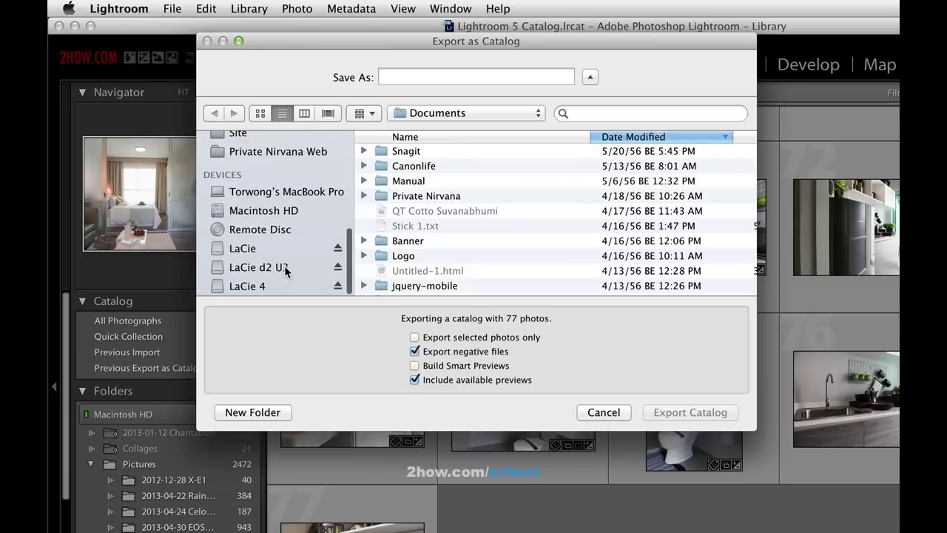
pyautogui.click(286, 268)
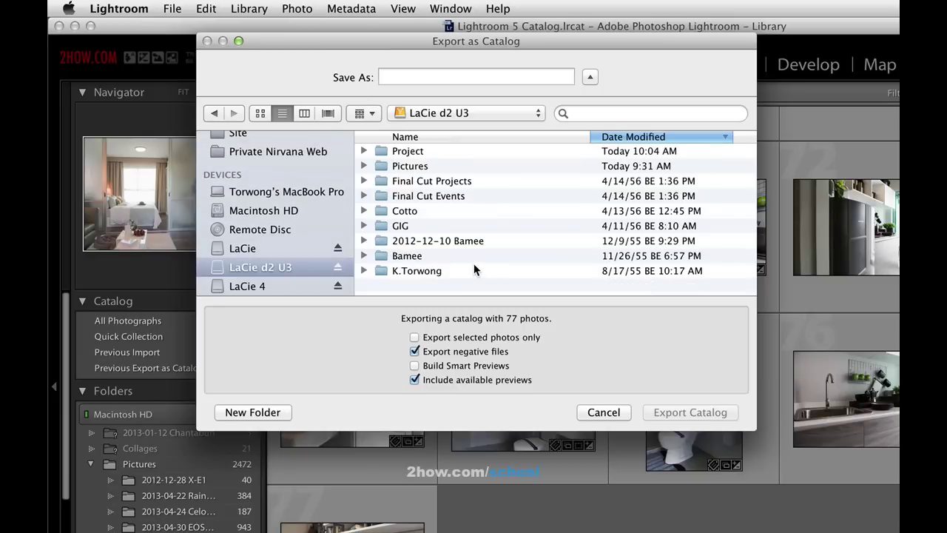
pyautogui.doubleClick(408, 151)
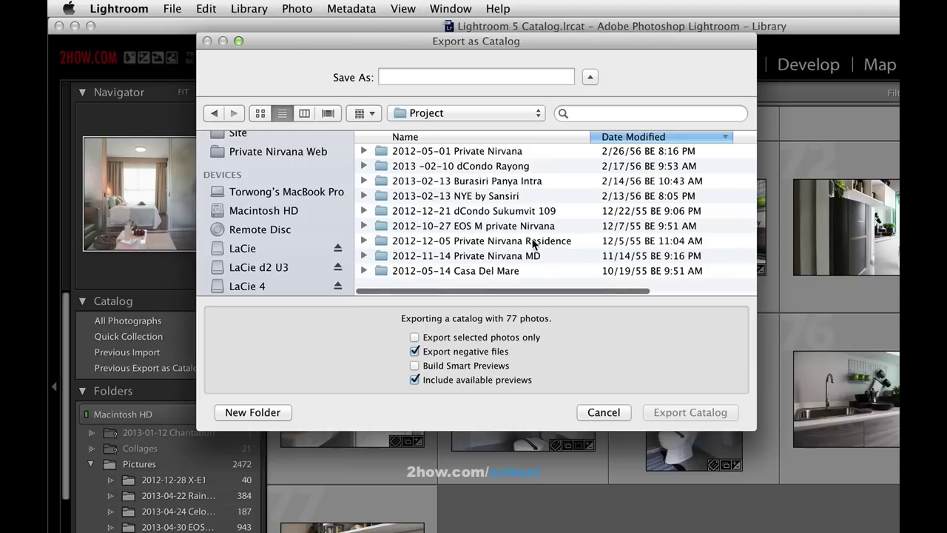
# Step: Start a new folder inside Project named '2013-06-07 dCondo Rayong'
pyautogui.click(278, 413)
pyautogui.write('2')
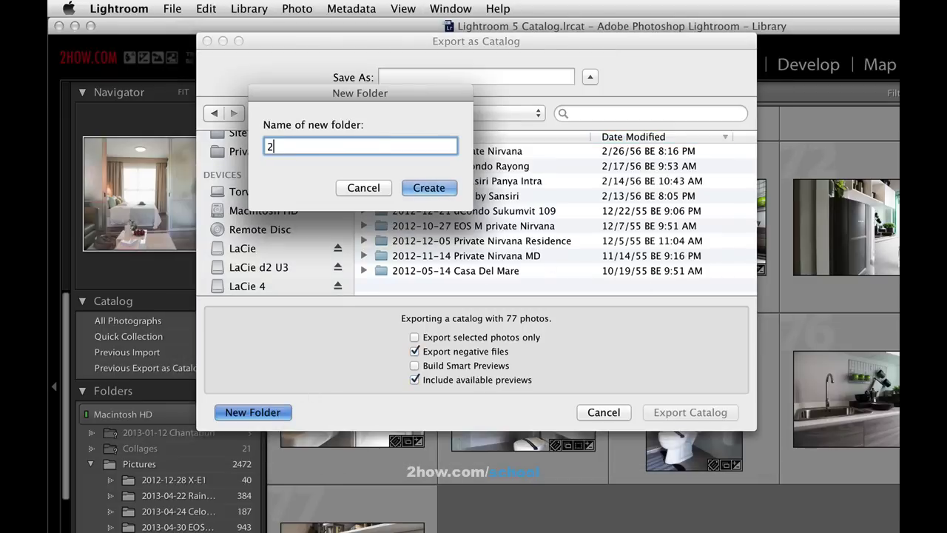
pyautogui.write('01')
pyautogui.write('3-06')
pyautogui.write('-07 ')
pyautogui.write('dCondo')
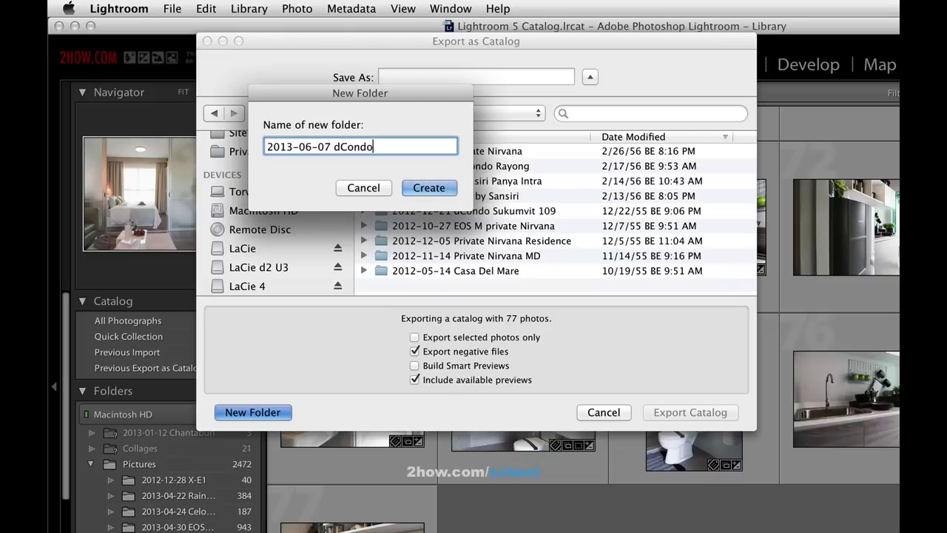
pyautogui.write(' Rayon')
pyautogui.write('g')
# Step: Create the 2013-06-07 dCondo Rayong folder as the export destination
pyautogui.click(440, 187)
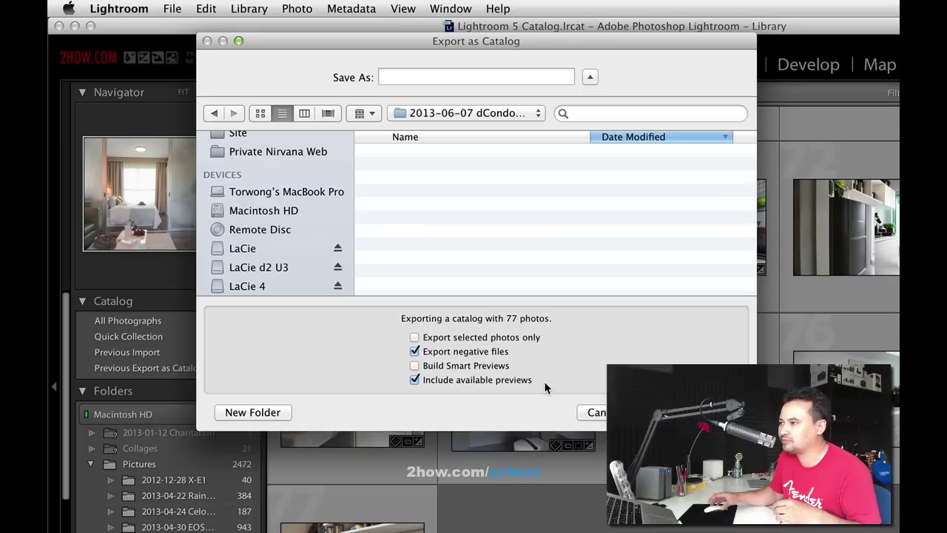
# Step: Export the 77 photos as the catalog 'dCondo Rayong 2', then quit Lightroom
pyautogui.click(459, 77)
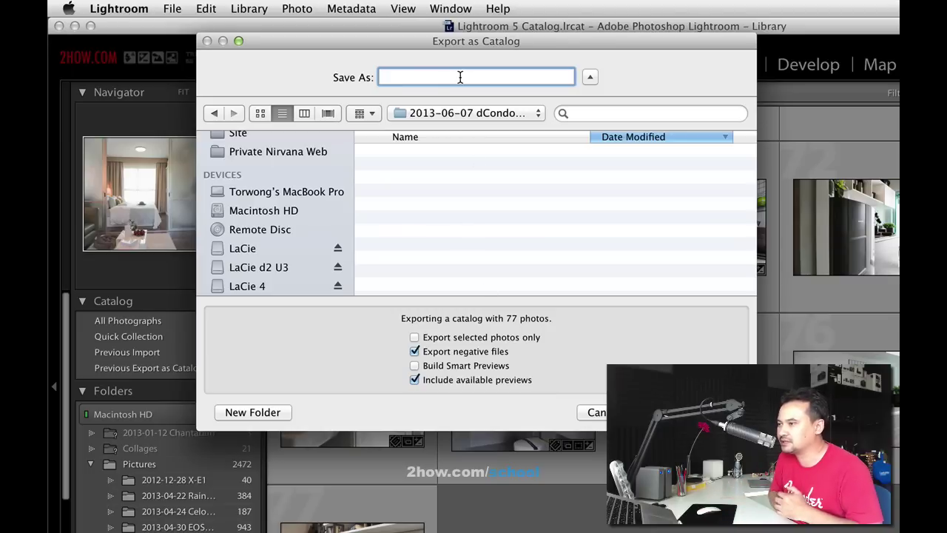
pyautogui.write('dCon')
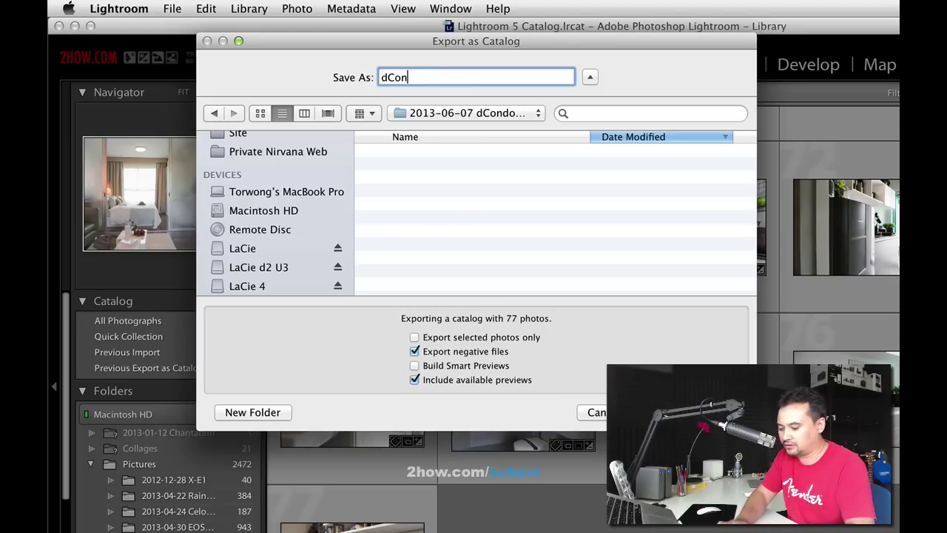
pyautogui.write('do Ra')
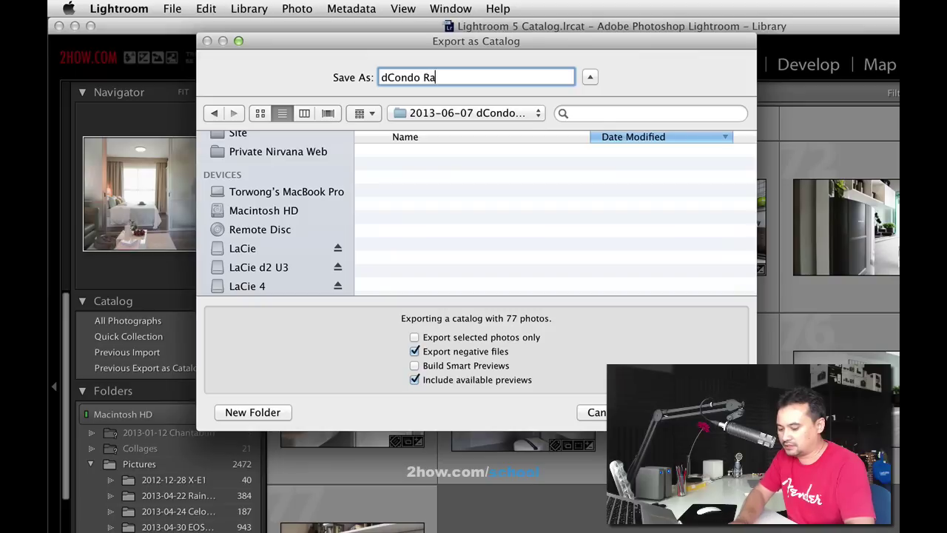
pyautogui.write('yong 2')
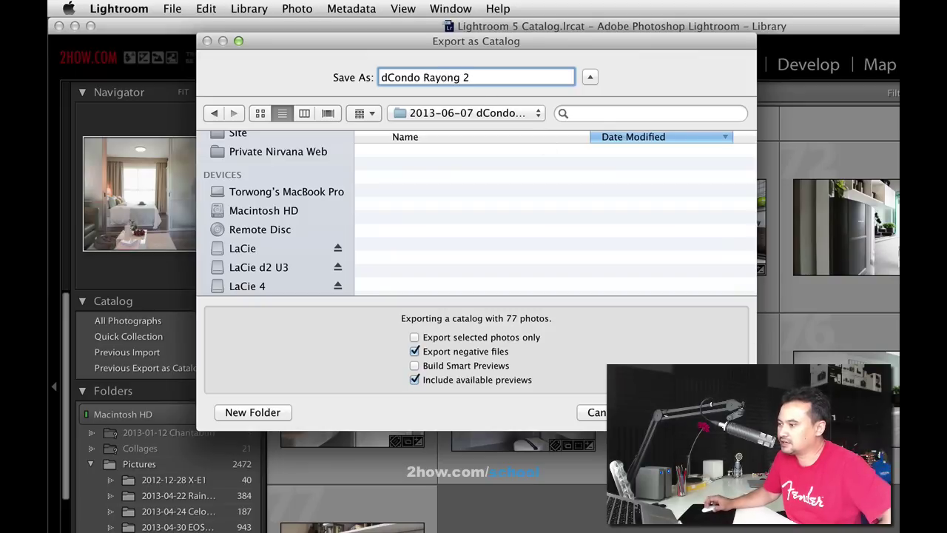
pyautogui.click(701, 413)
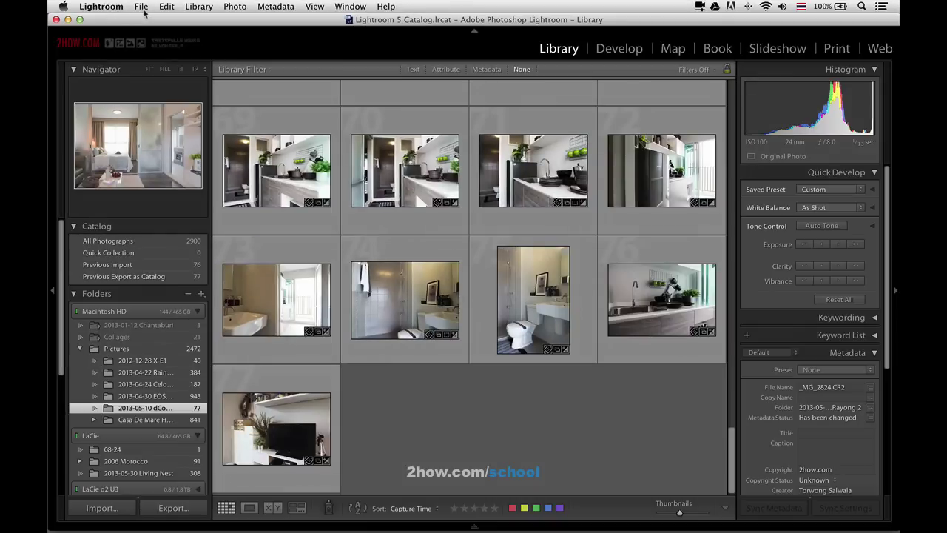
pyautogui.click(114, 7)
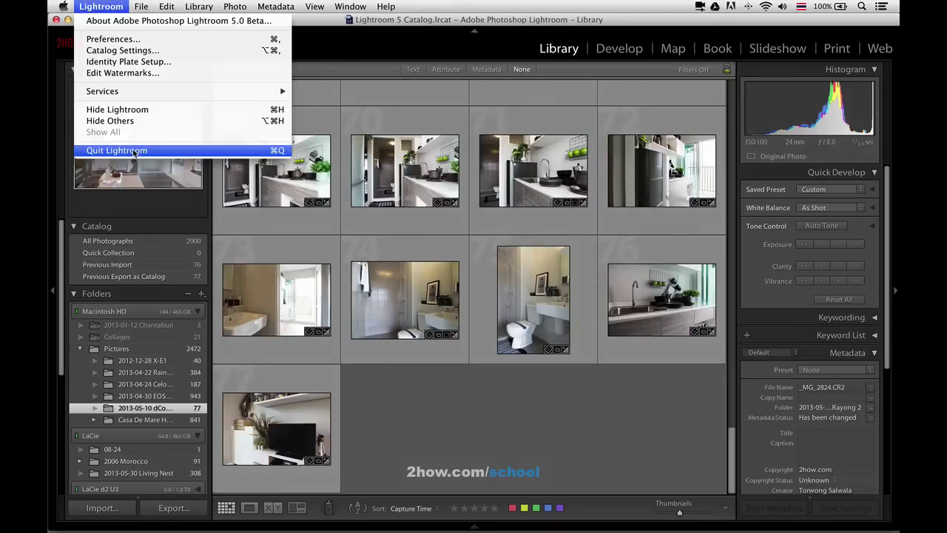
pyautogui.click(134, 152)
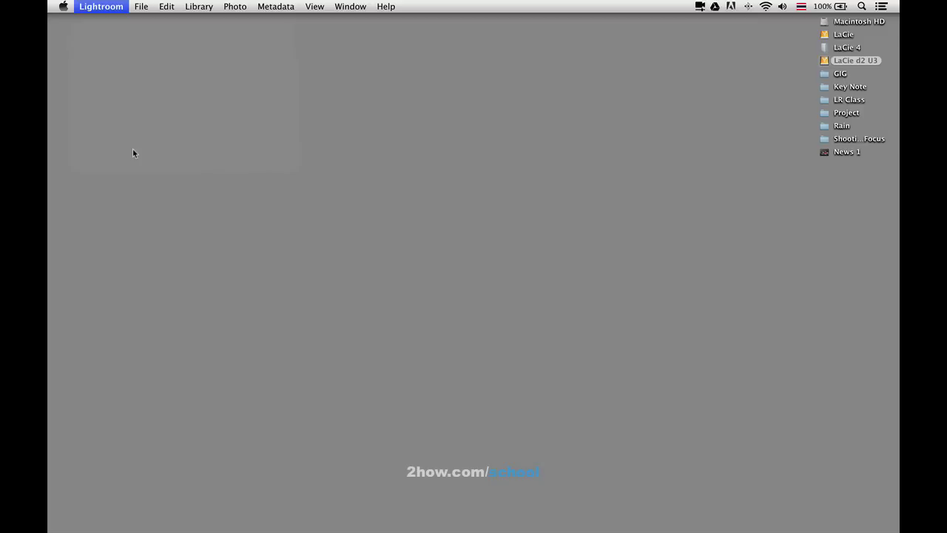
# Step: In Finder, open LaCie d2 U3 > Project > 2013-06-07 dCondo Rayong > dCondo Rayong 2
pyautogui.doubleClick(851, 61)
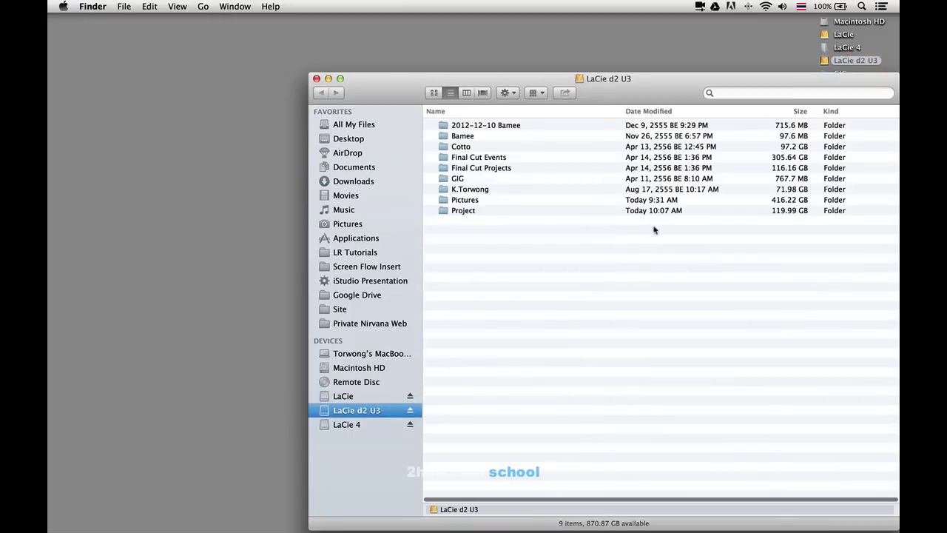
pyautogui.doubleClick(474, 211)
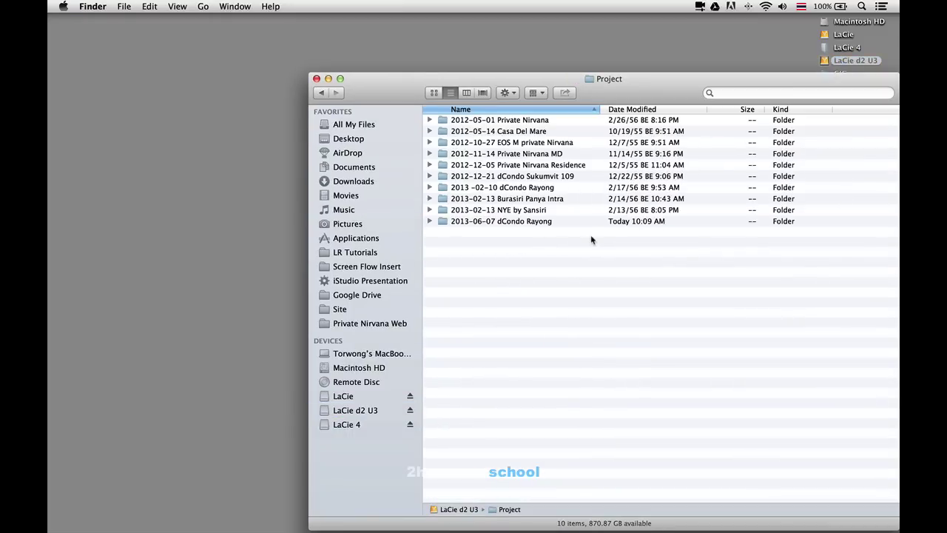
pyautogui.doubleClick(535, 222)
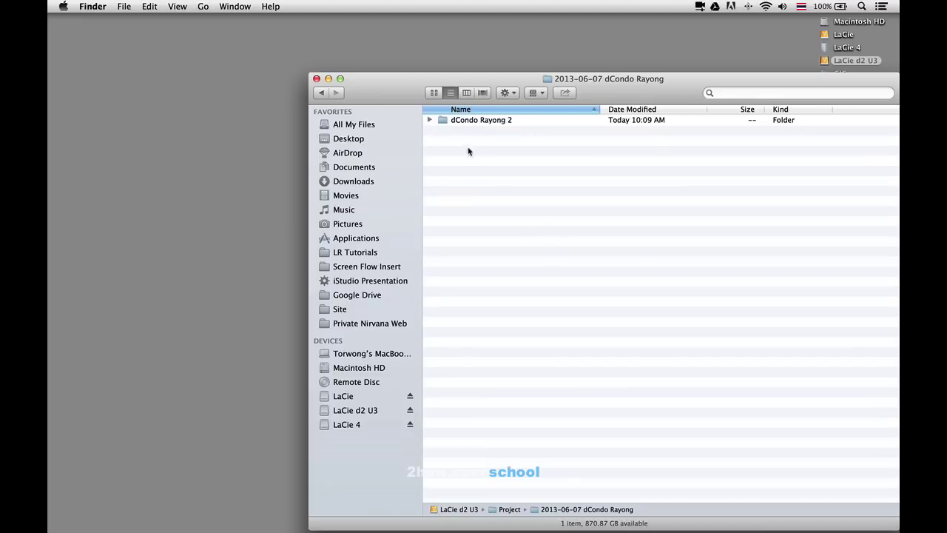
pyautogui.doubleClick(481, 122)
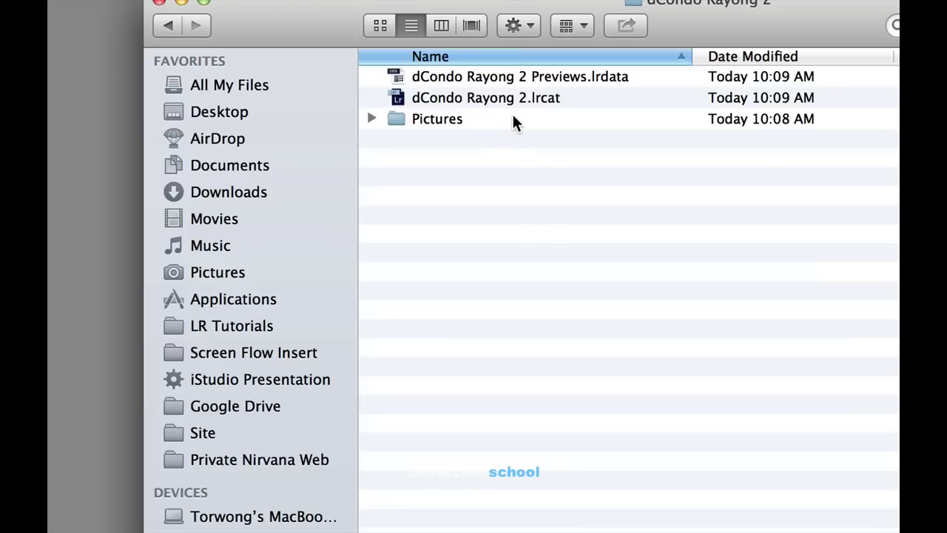
# Step: Expand Pictures and its 2013-05-10 folder to list the exported CR2 files
pyautogui.click(491, 121)
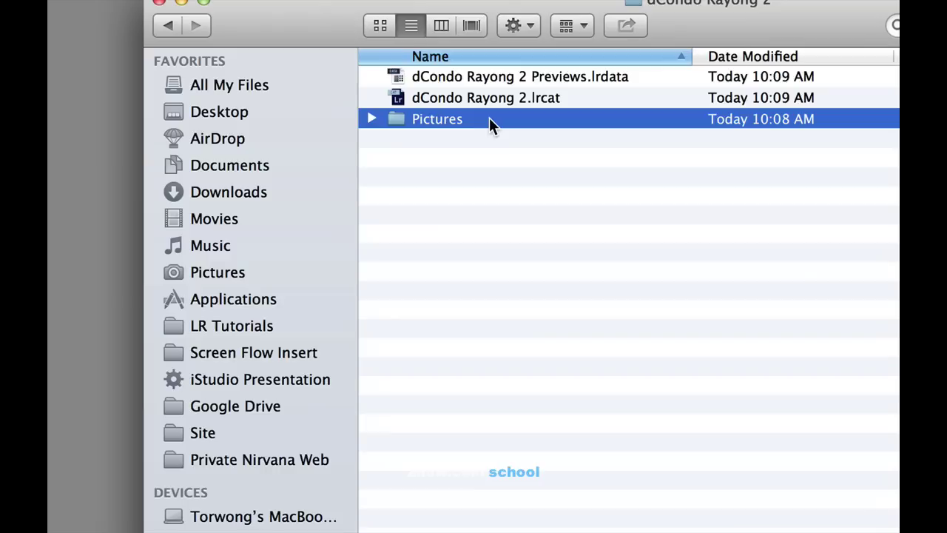
pyautogui.click(370, 120)
pyautogui.click(460, 141)
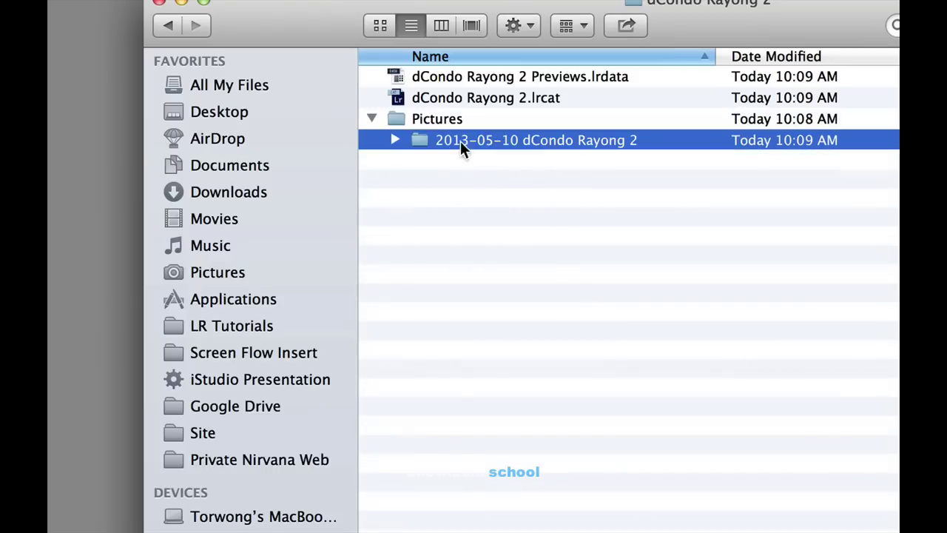
pyautogui.click(395, 140)
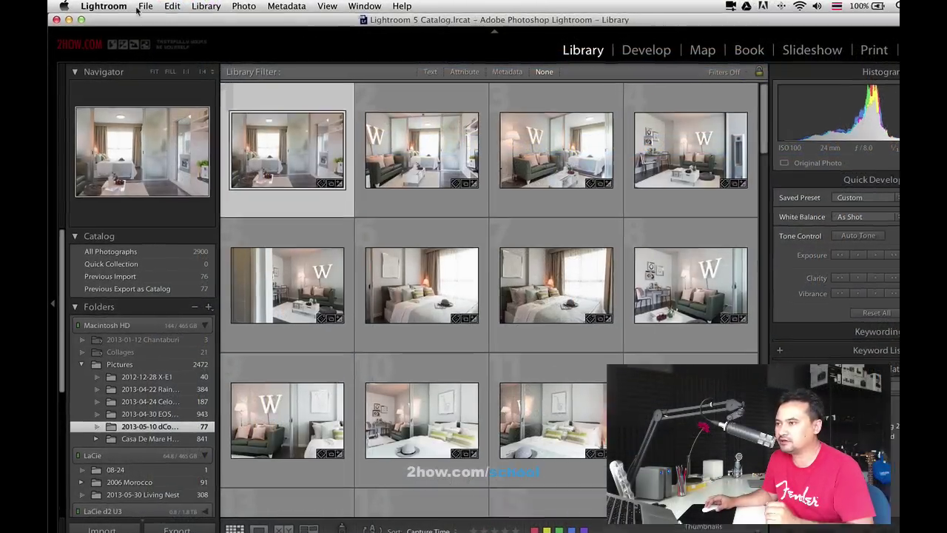
# Step: Open the dCondo Rayong 2.lrcat catalog from the LaCie d2 U3 drive
pyautogui.click(142, 7)
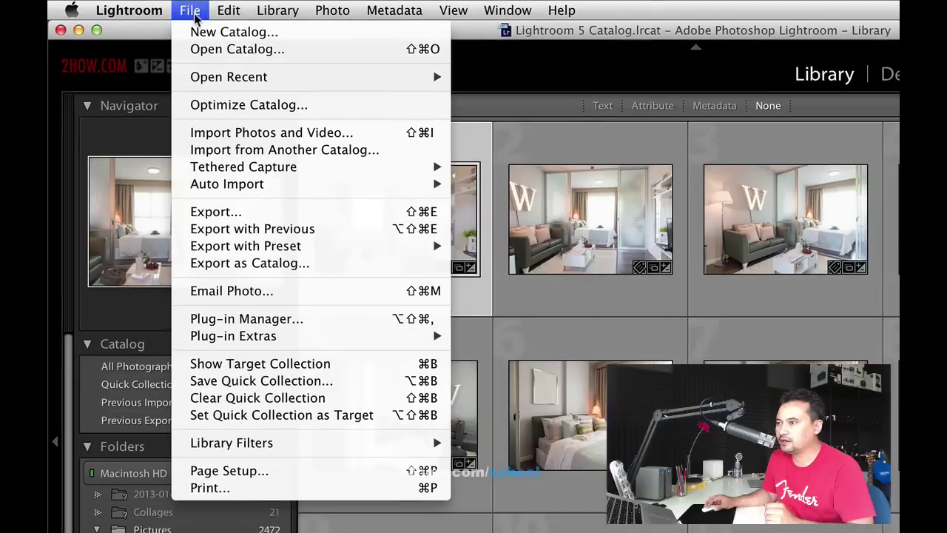
pyautogui.click(212, 51)
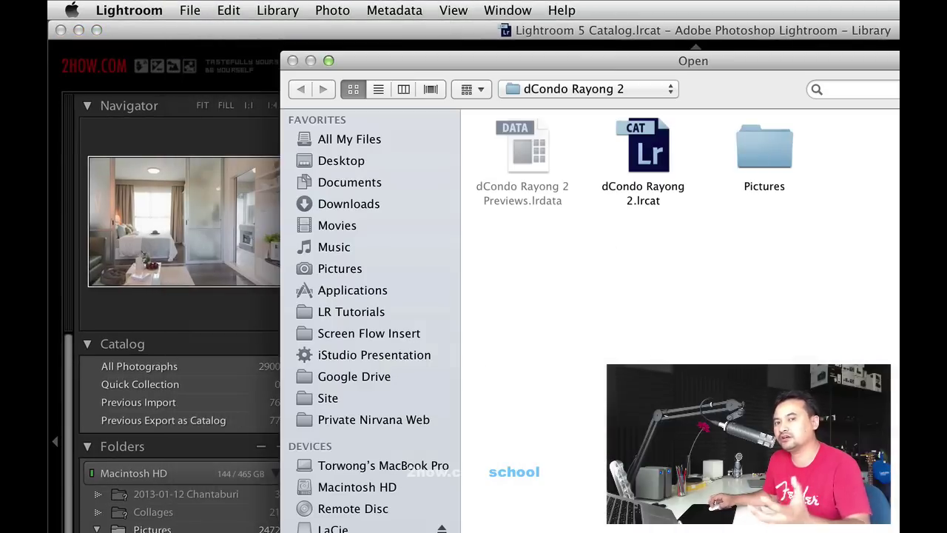
pyautogui.click(653, 161)
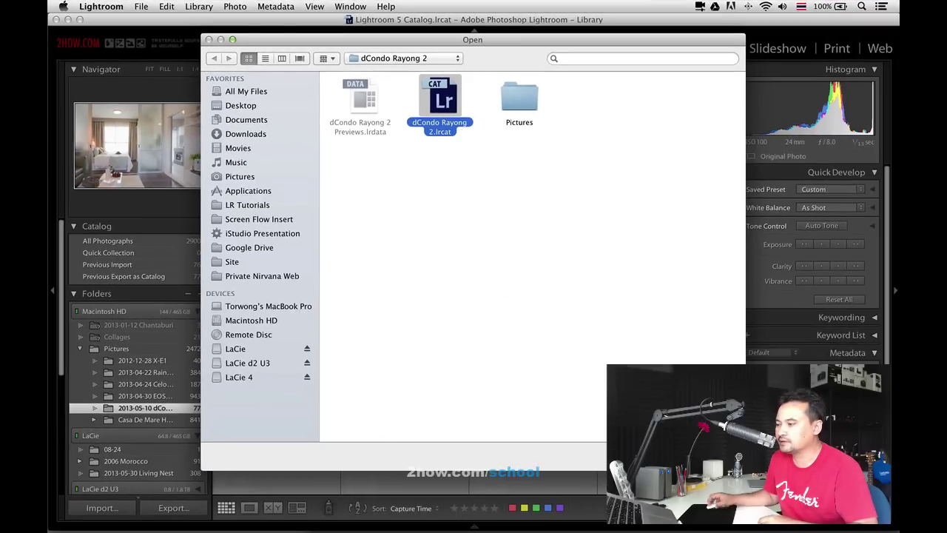
pyautogui.press('Return')
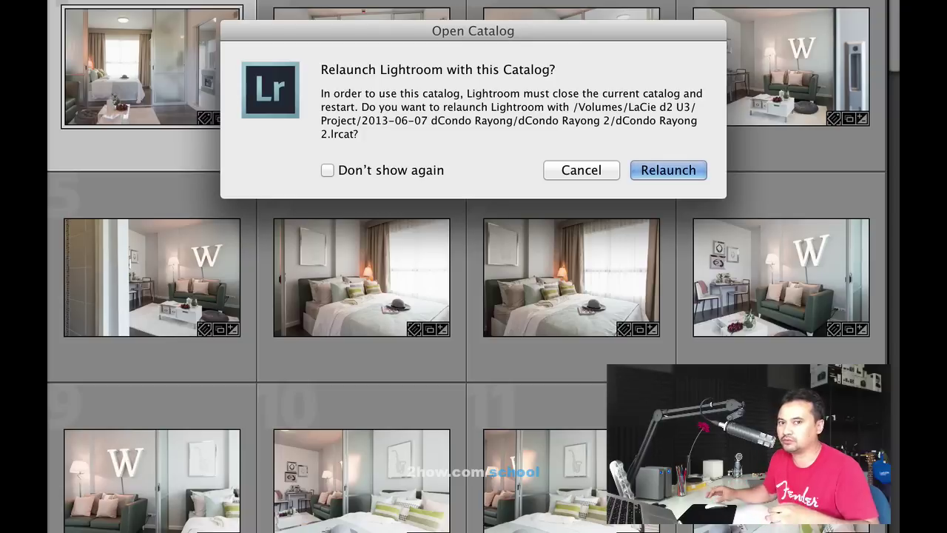
# Step: Relaunch into dCondo Rayong 2.lrcat and scroll through its 77 photos
pyautogui.click(668, 169)
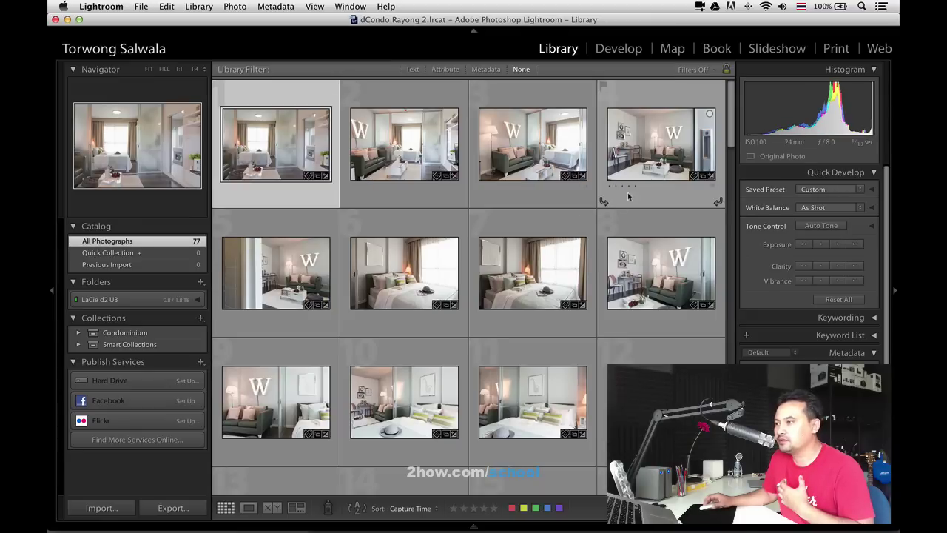
pyautogui.scroll(-5, 643, 240)
pyautogui.scroll(-3, 644, 241)
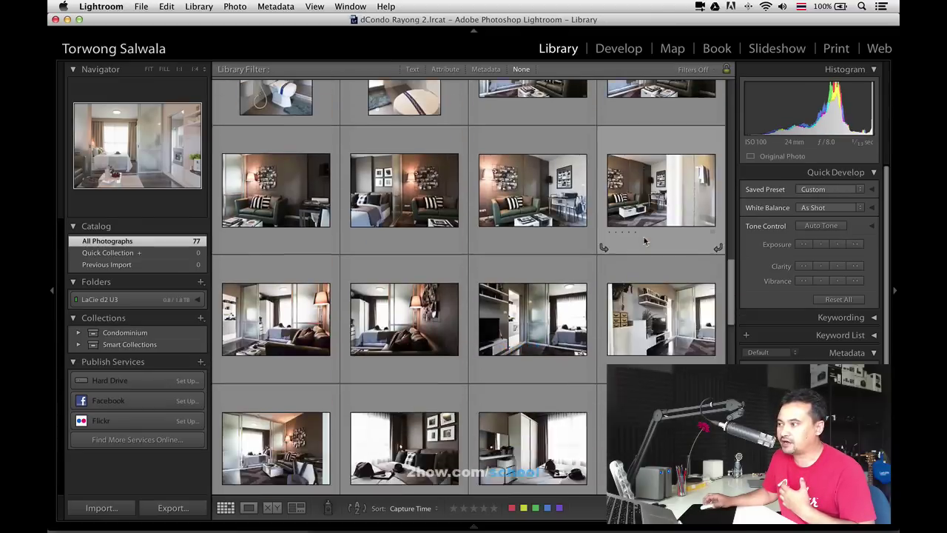
pyautogui.scroll(-3, 643, 240)
pyautogui.scroll(-2, 644, 241)
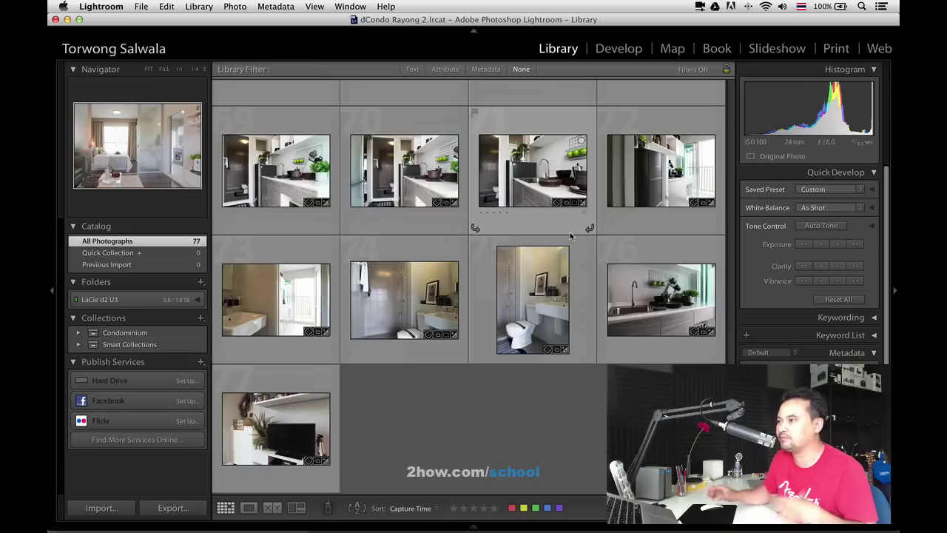
# Step: Reopen the recent Lightroom 5 Catalog.lrcat and relaunch Lightroom
pyautogui.click(139, 7)
pyautogui.moveTo(167, 51)
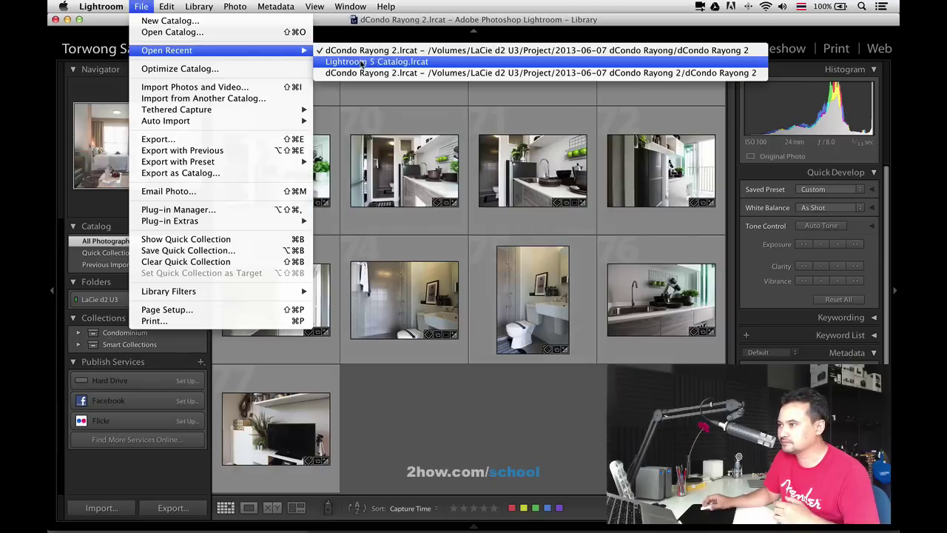
pyautogui.click(362, 62)
pyautogui.click(592, 201)
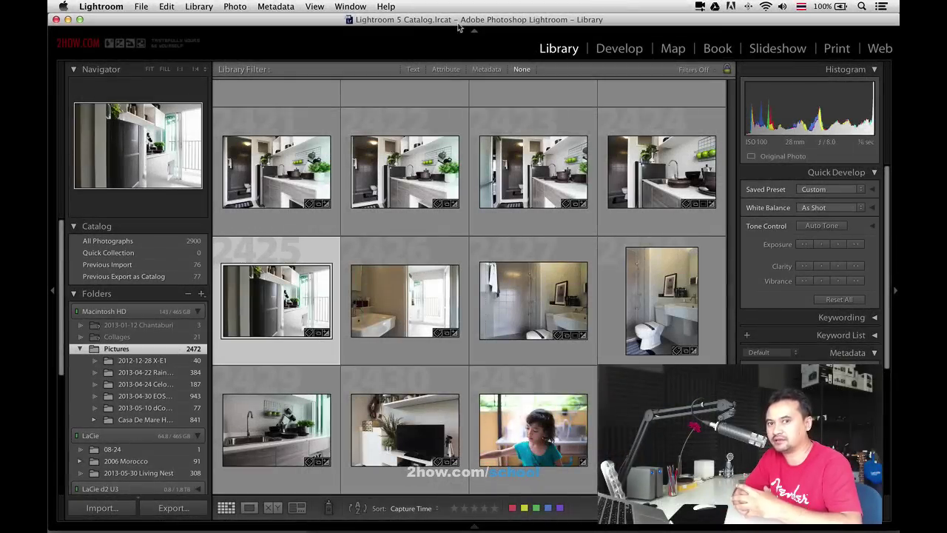
pyautogui.moveTo(145, 396)
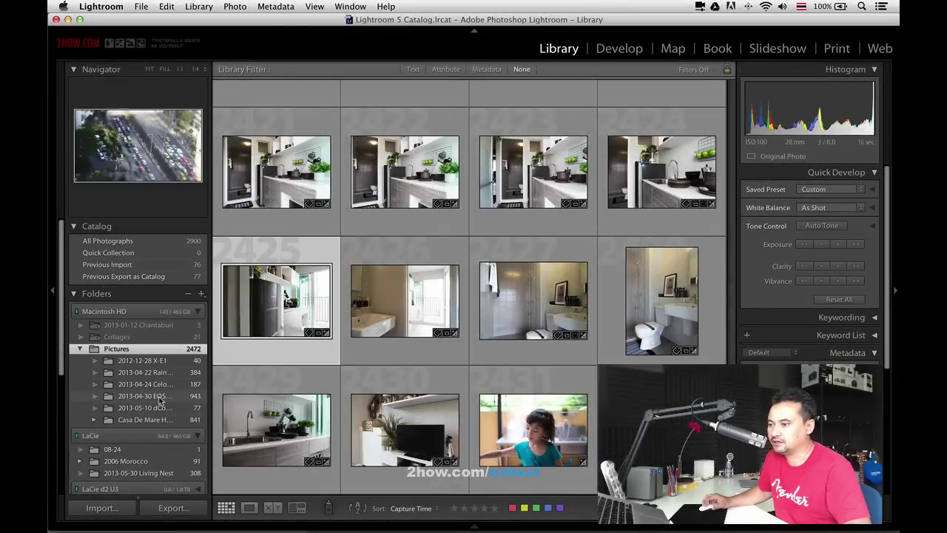
# Step: Select the three Pictures subfolders (1857 photos), preview Export as Catalog, then cancel it
pyautogui.click(159, 397)
pyautogui.keyDown('shift'); pyautogui.click(167, 419); pyautogui.keyUp('shift')
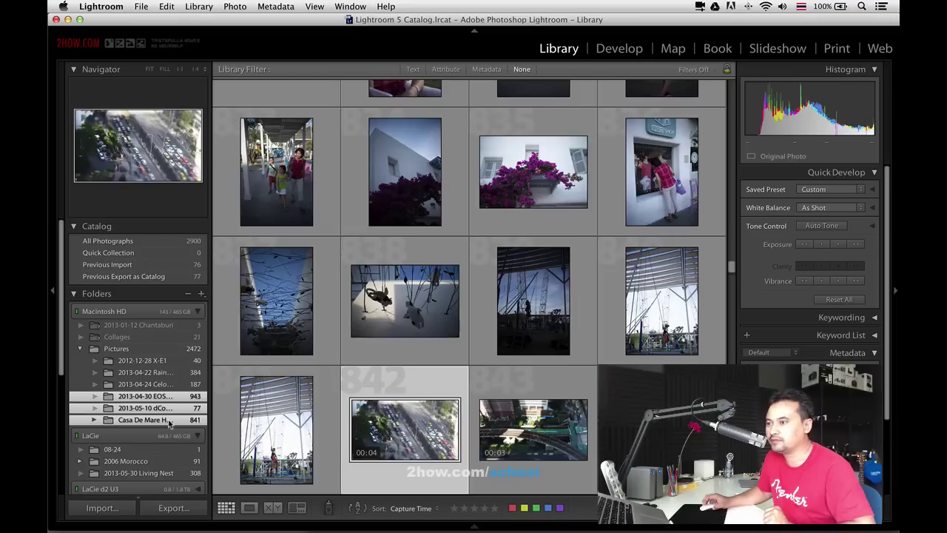
pyautogui.click(140, 6)
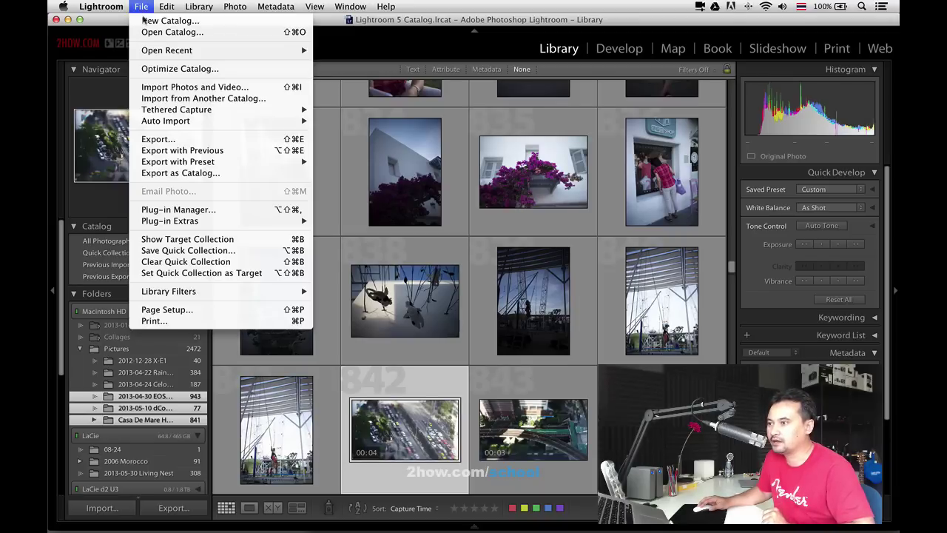
pyautogui.click(214, 173)
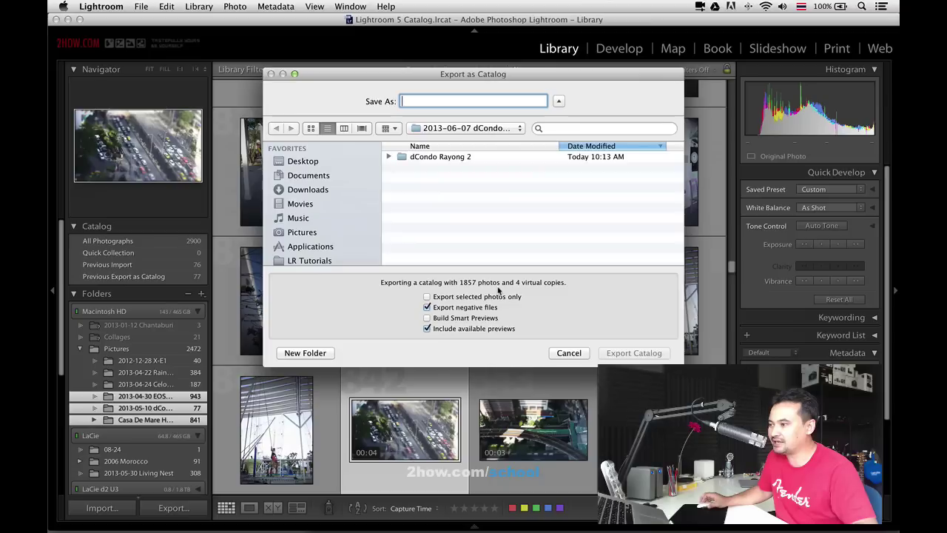
pyautogui.click(569, 353)
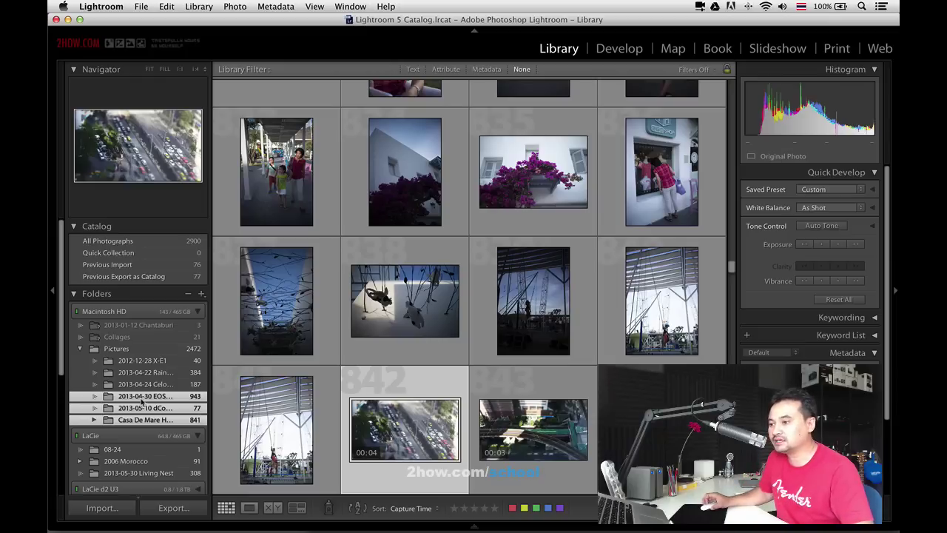
pyautogui.scroll(-5, 143, 401)
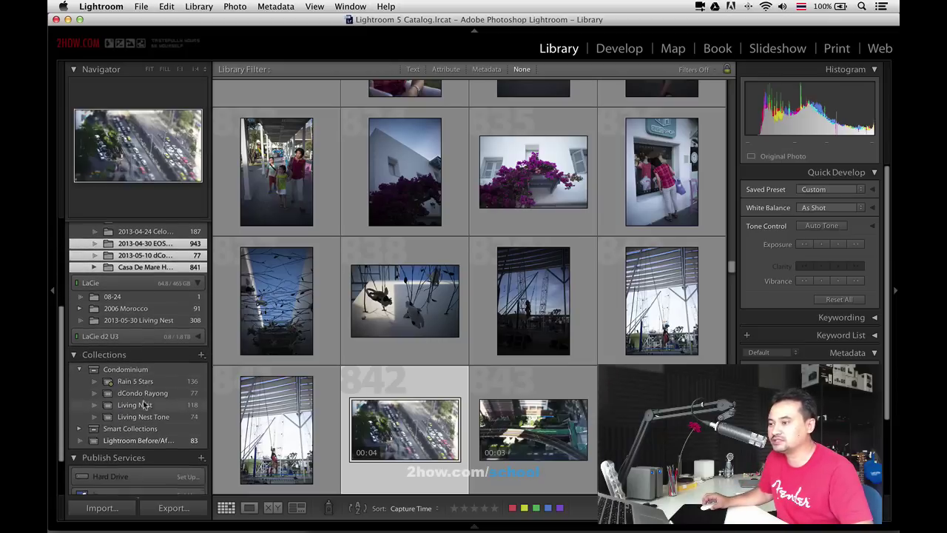
# Step: View the 2013-05-30 Living Nest folder, then browse the 118-photo Living Nest collection
pyautogui.click(157, 318)
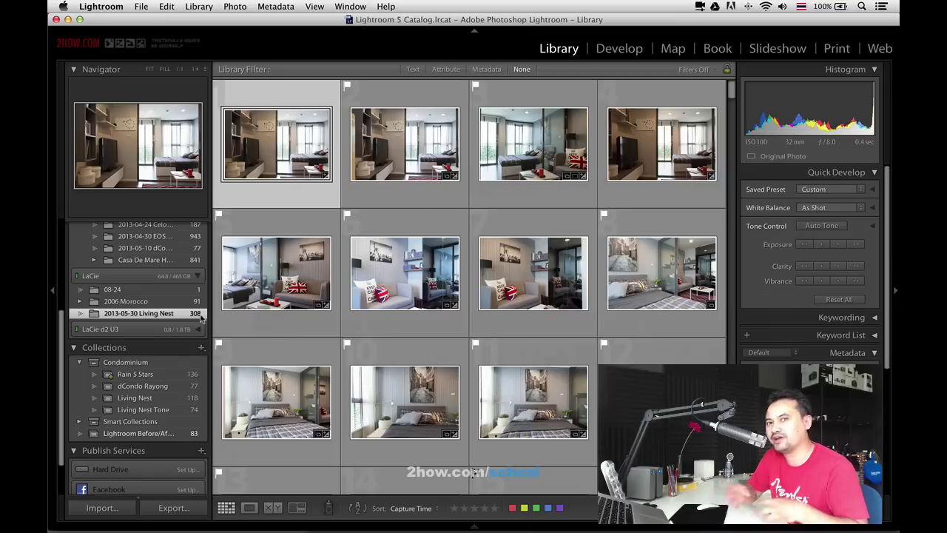
pyautogui.click(181, 398)
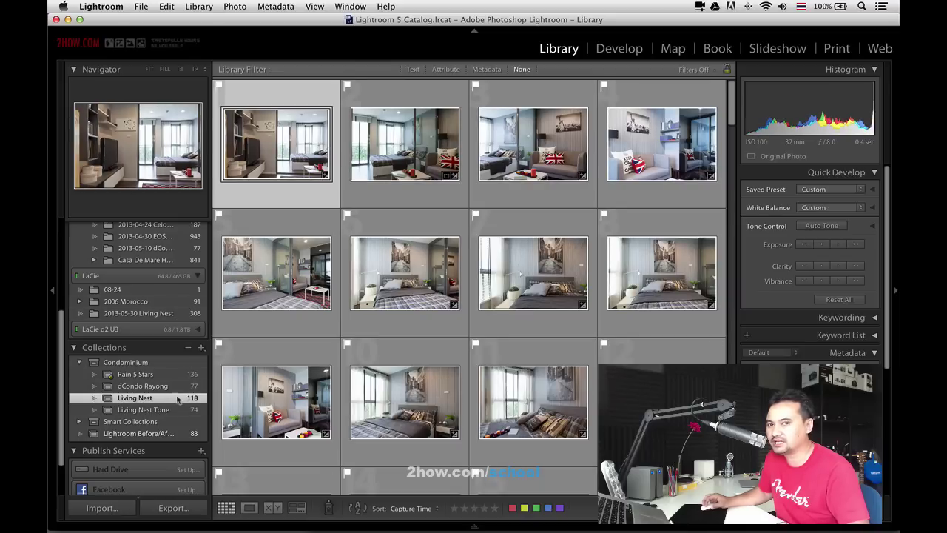
pyautogui.scroll(-5, 402, 372)
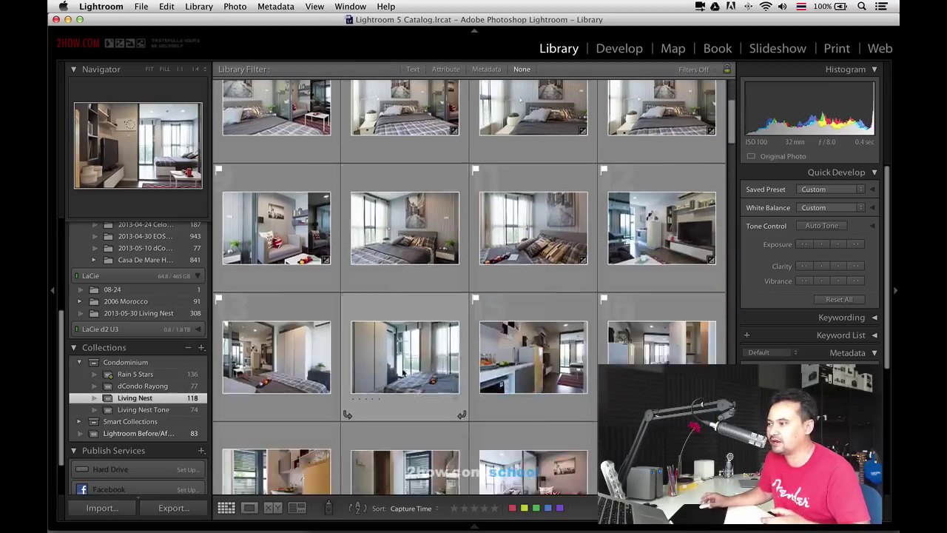
pyautogui.scroll(-5, 402, 372)
pyautogui.scroll(-5, 402, 372)
pyautogui.scroll(-5, 402, 372)
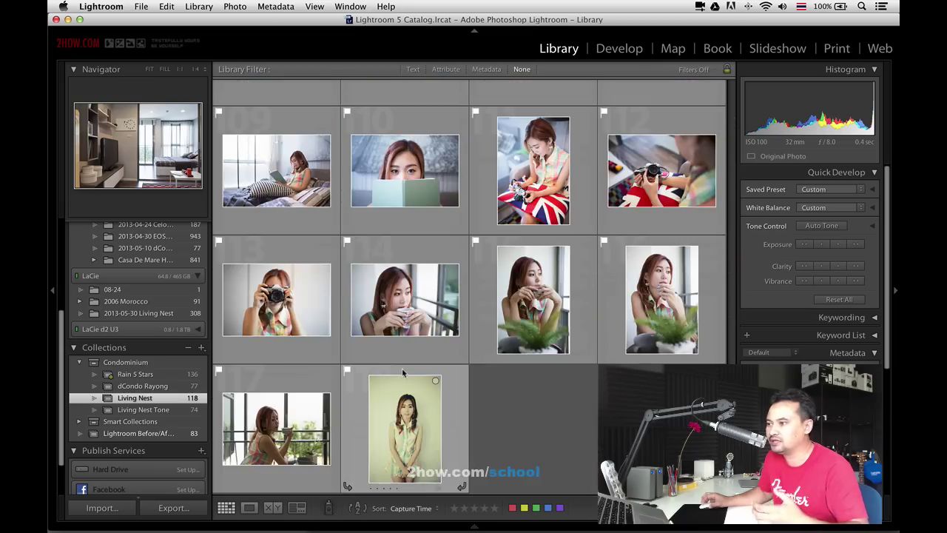
pyautogui.scroll(5, 402, 372)
pyautogui.scroll(5, 401, 372)
pyautogui.scroll(5, 401, 372)
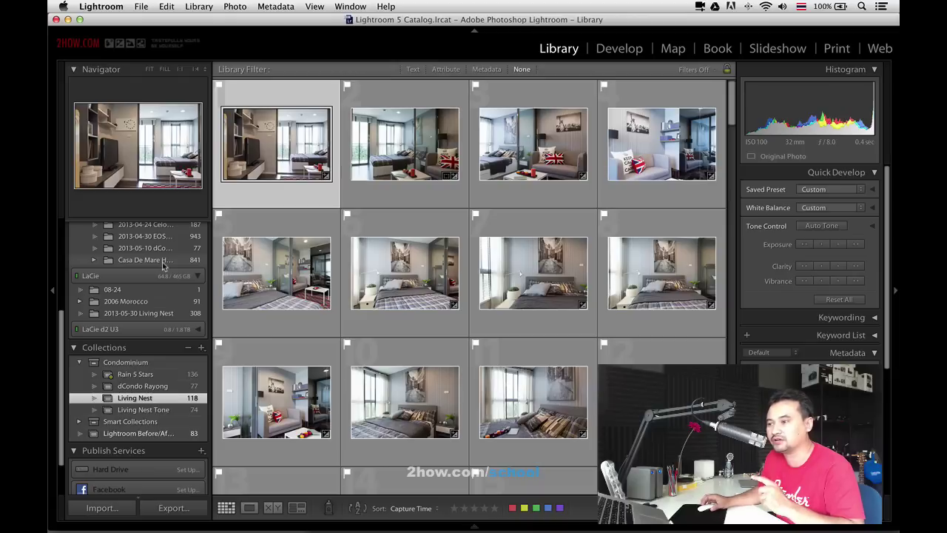
# Step: Export the Living Nest collection as a catalog, targeting the Project folder on LaCie d2 U3
pyautogui.rightClick(187, 401)
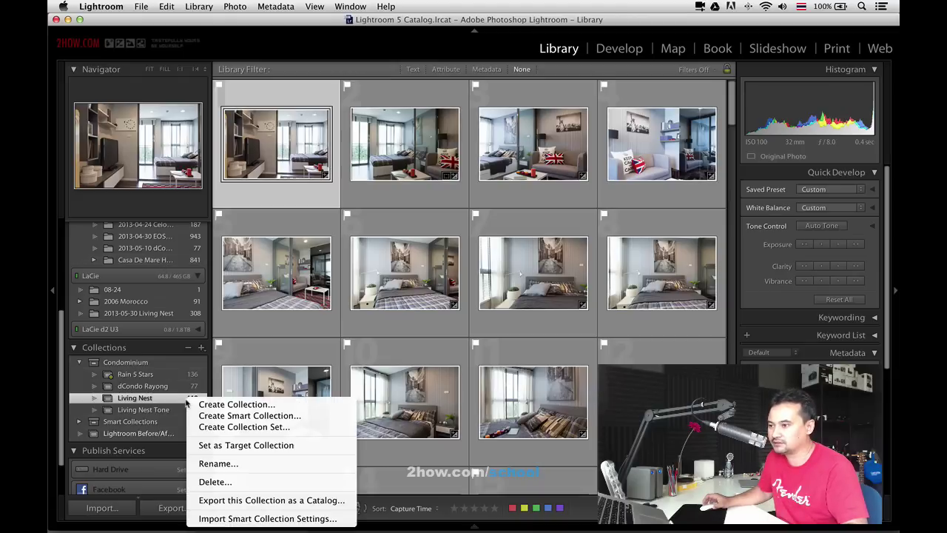
pyautogui.click(249, 501)
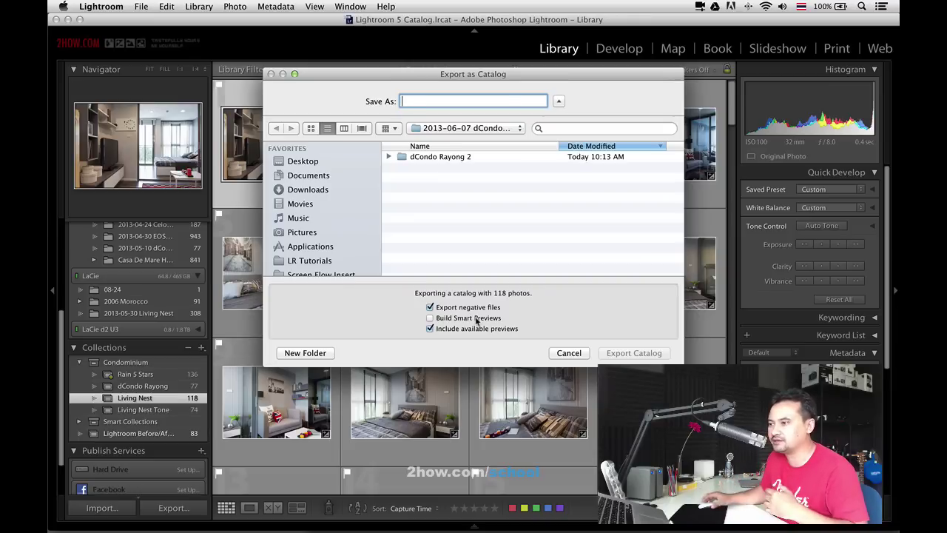
pyautogui.scroll(-3, 291, 258)
pyautogui.scroll(-5, 311, 263)
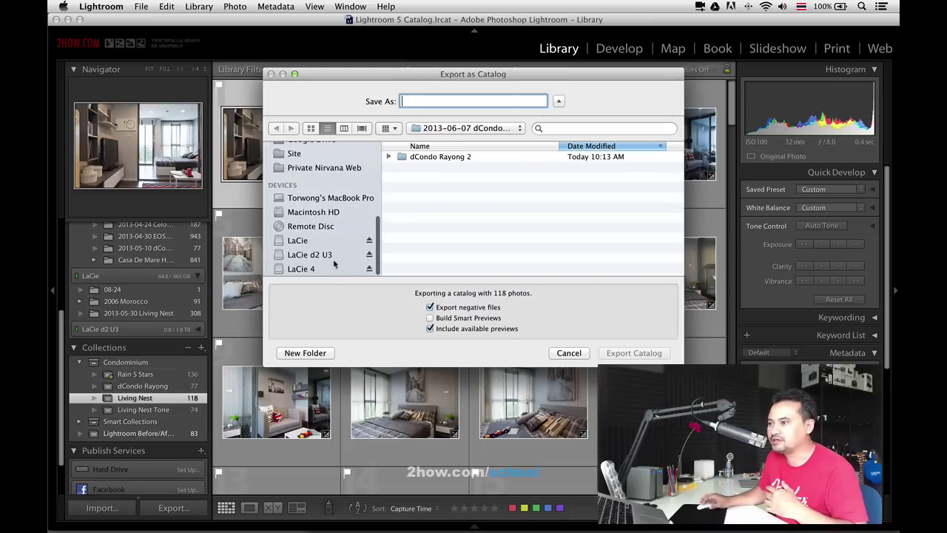
pyautogui.click(330, 255)
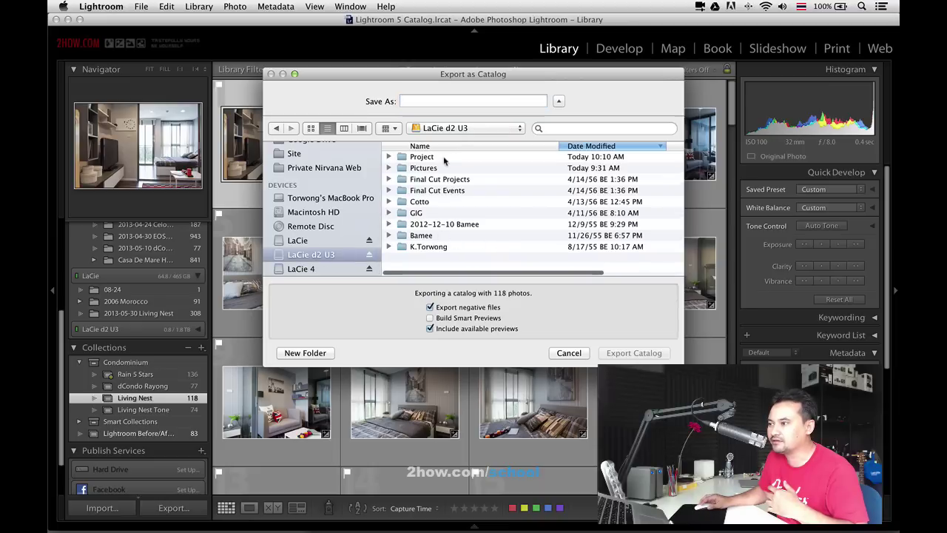
pyautogui.doubleClick(444, 159)
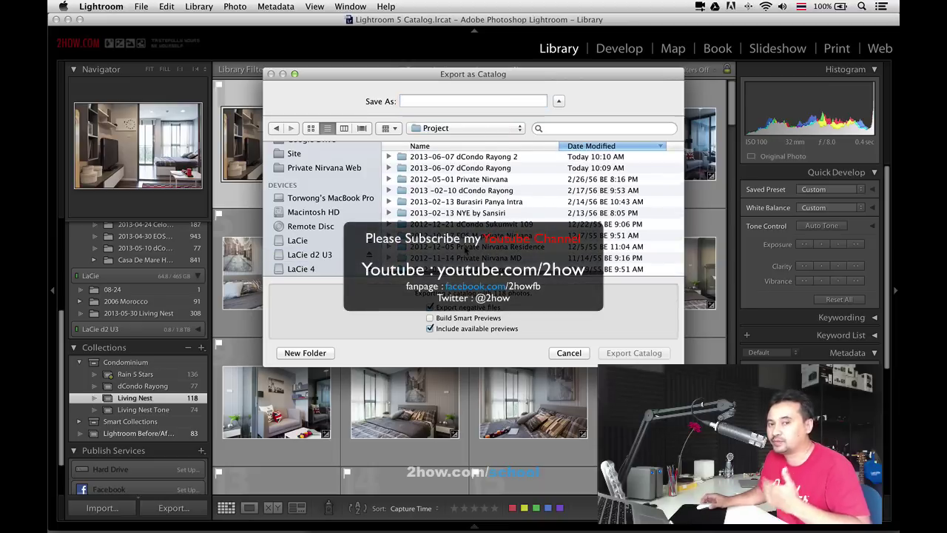